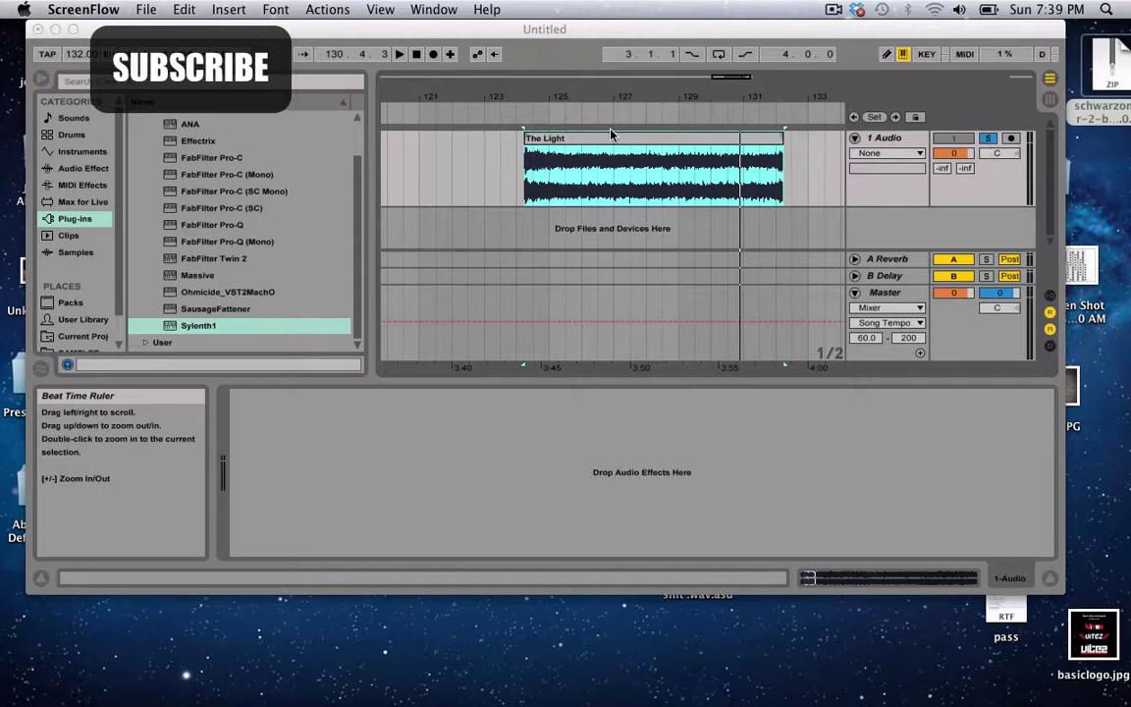
Select The Light audio clip and play it through at a raised volume to hear its melody
click(558, 141)
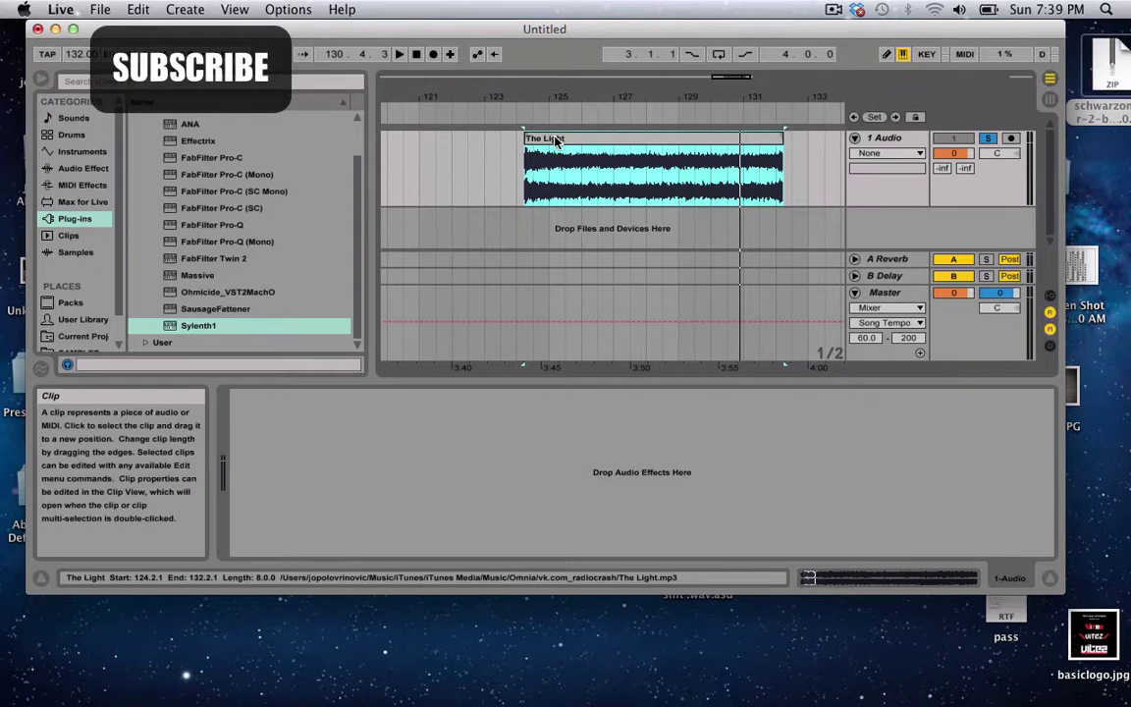
key(XF86AudioRaiseVolume)
key(space)
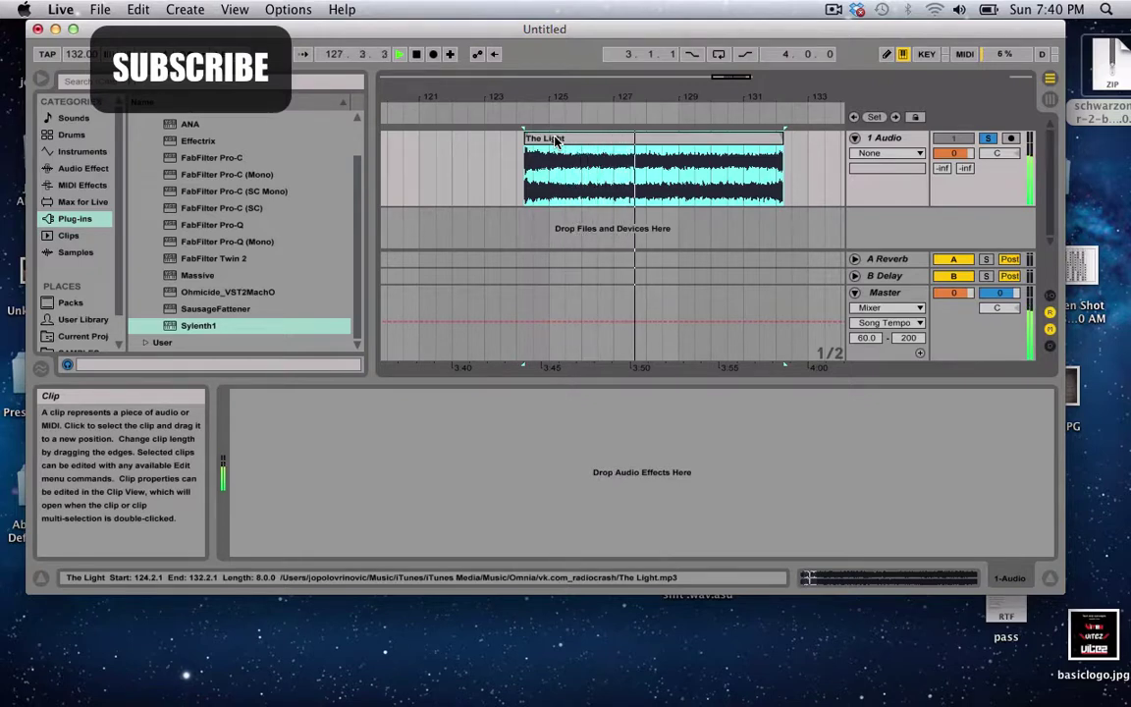
key(XF86AudioRaiseVolume)
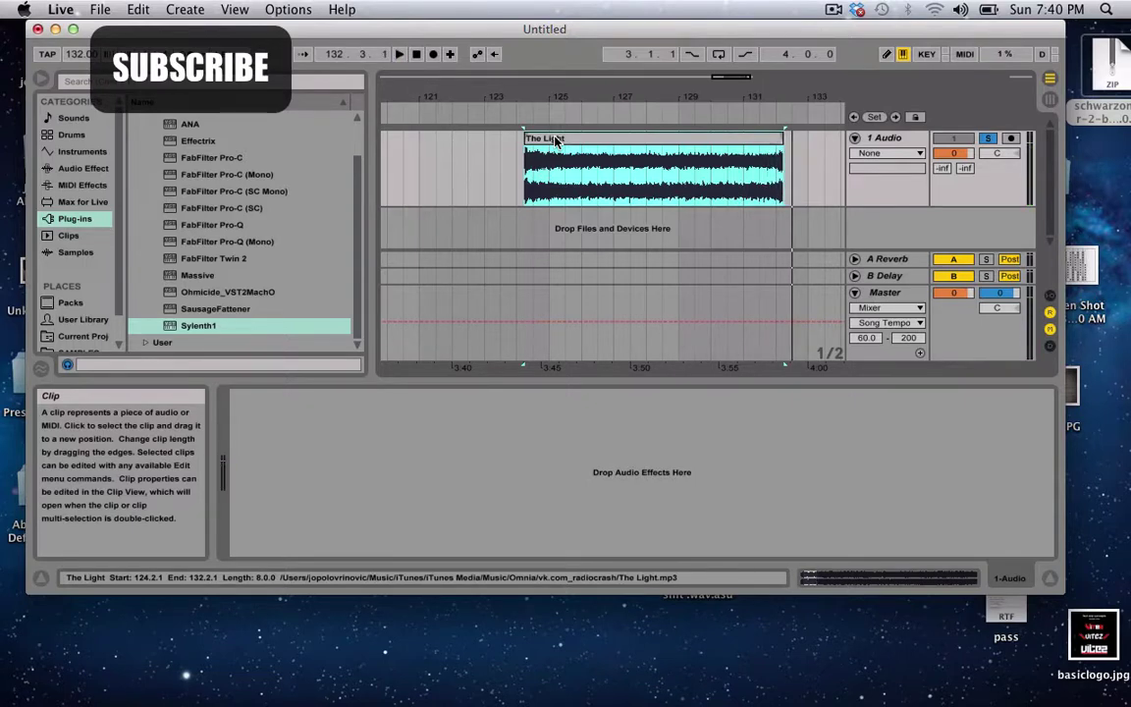
Convert The Light clip's melody into a new MIDI track, 2 Melody to MIDI
right_click(555, 142)
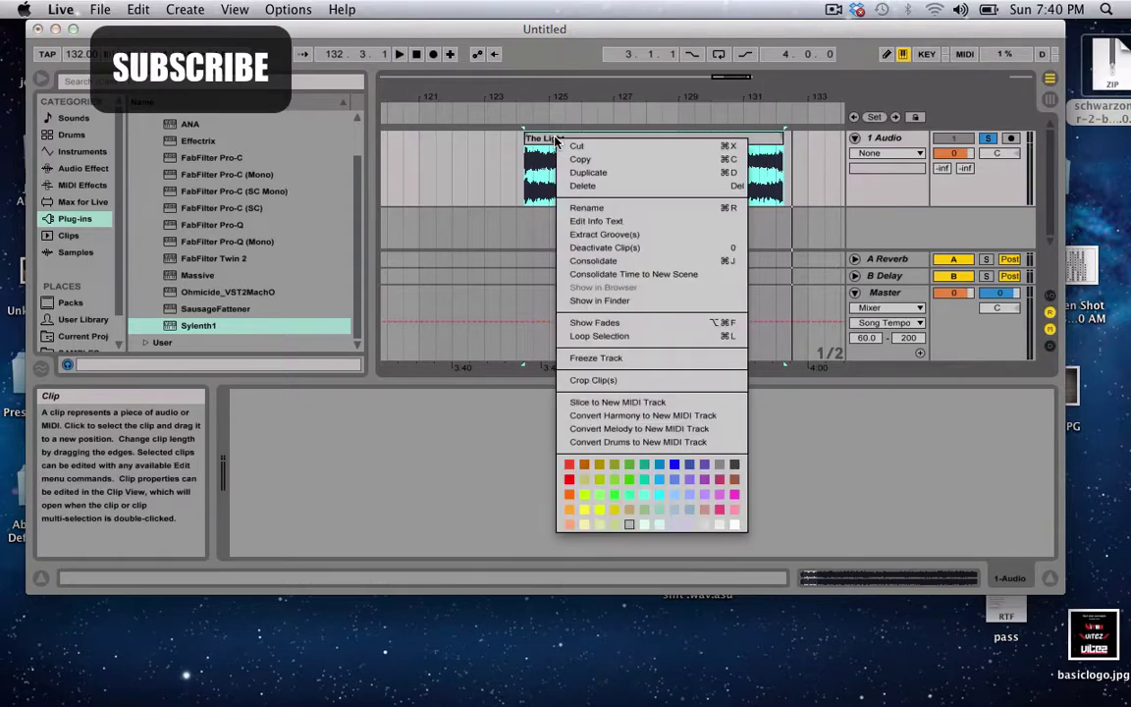
click(646, 429)
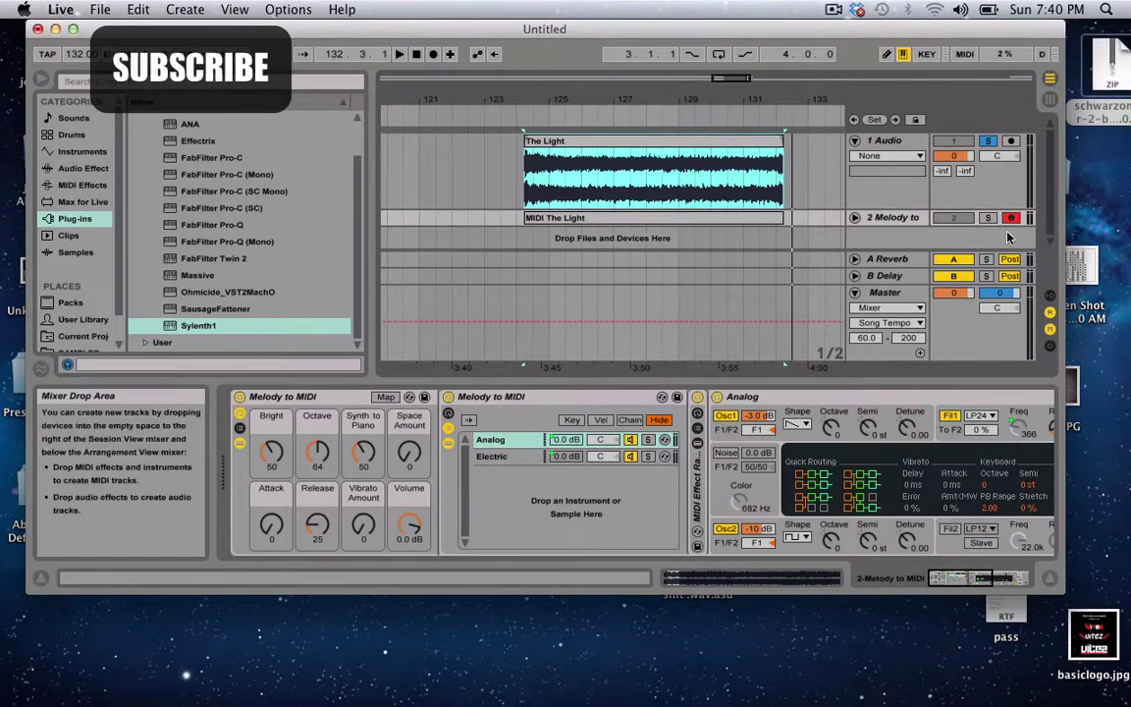
Solo the new Melody to MIDI track and play back the converted melody
click(888, 217)
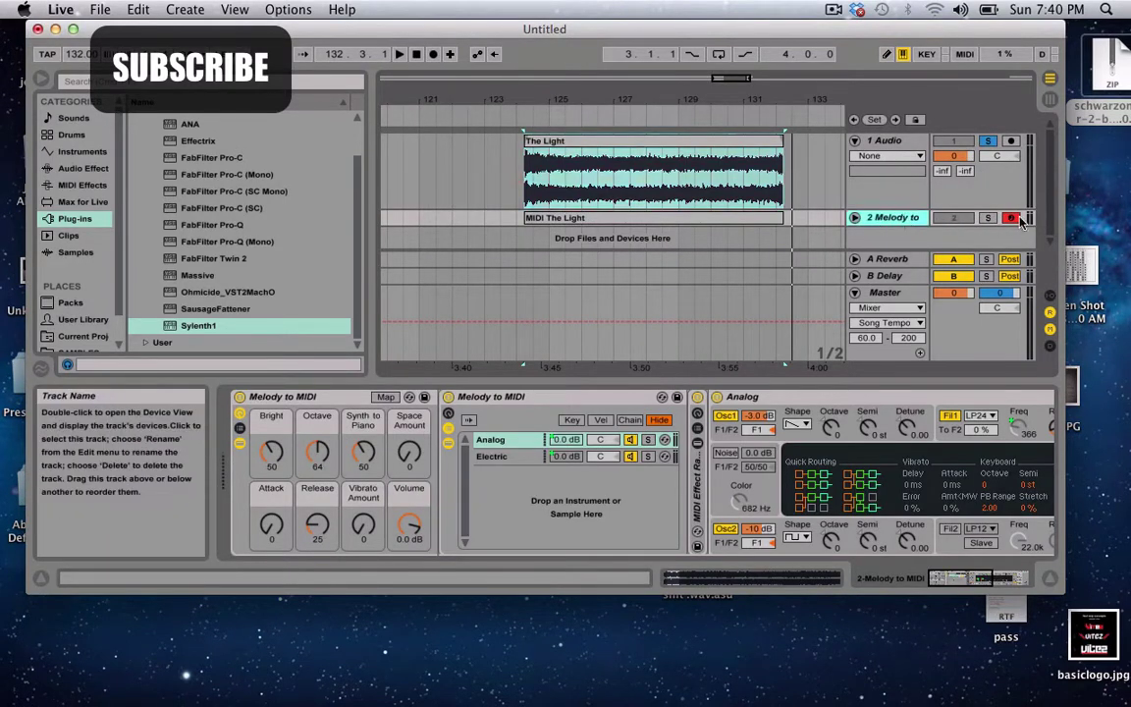
click(746, 458)
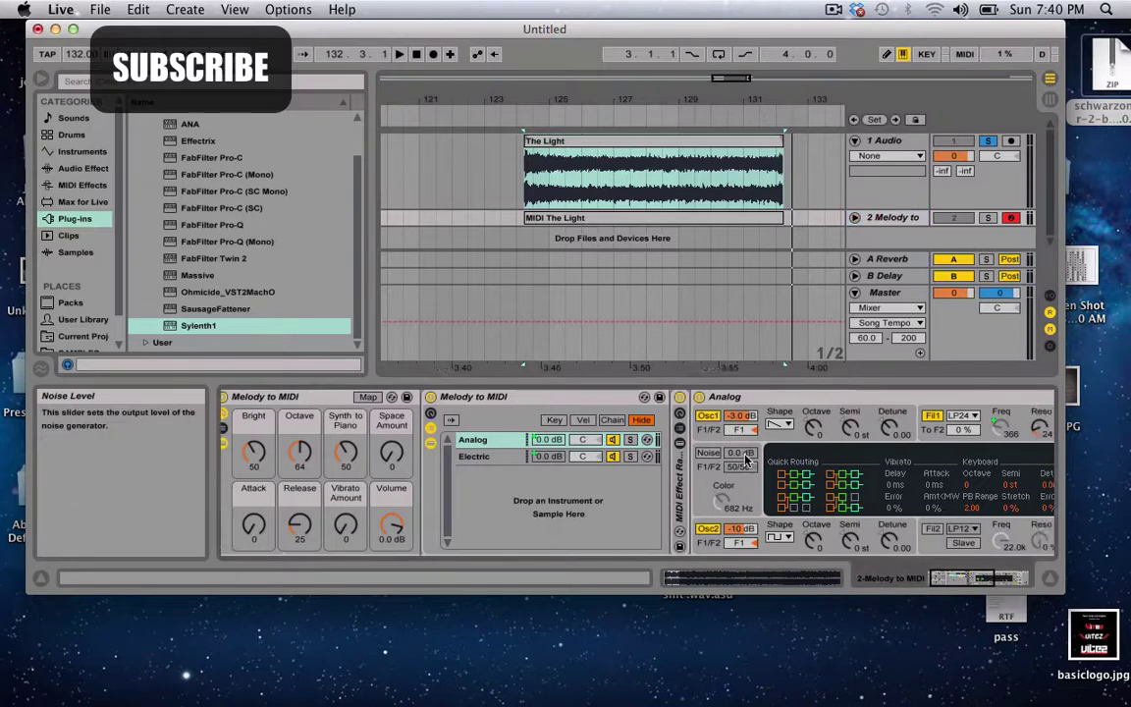
scroll(746, 458, right, 5)
scroll(746, 460, left, 3)
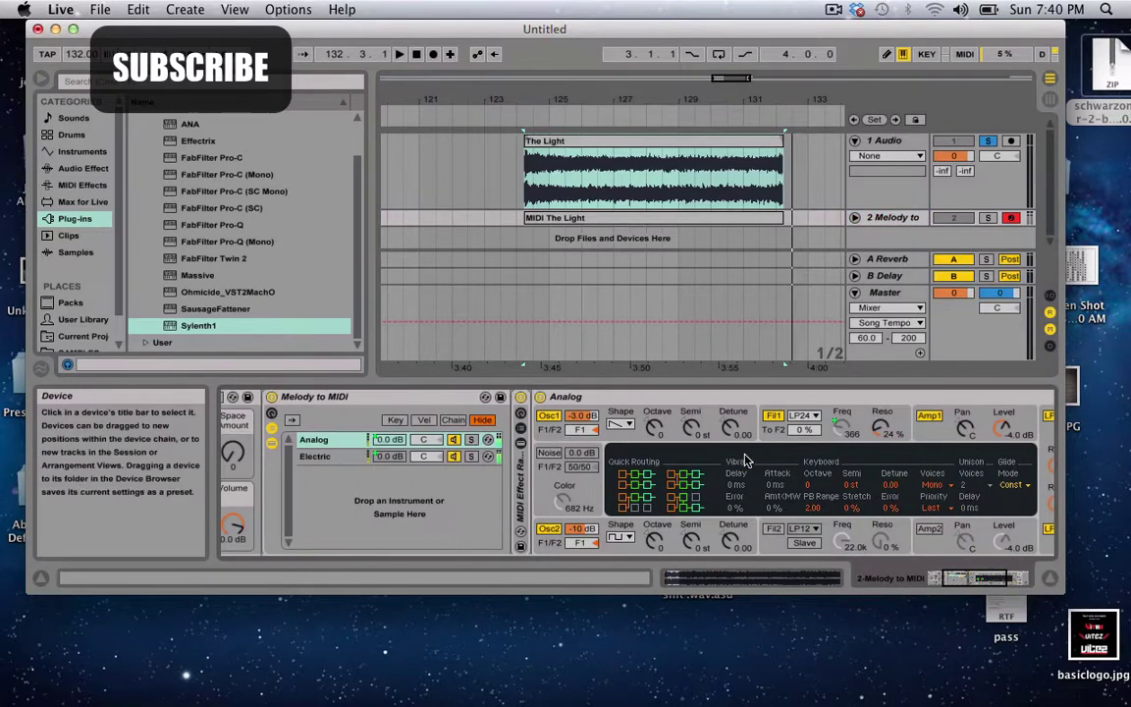
click(988, 218)
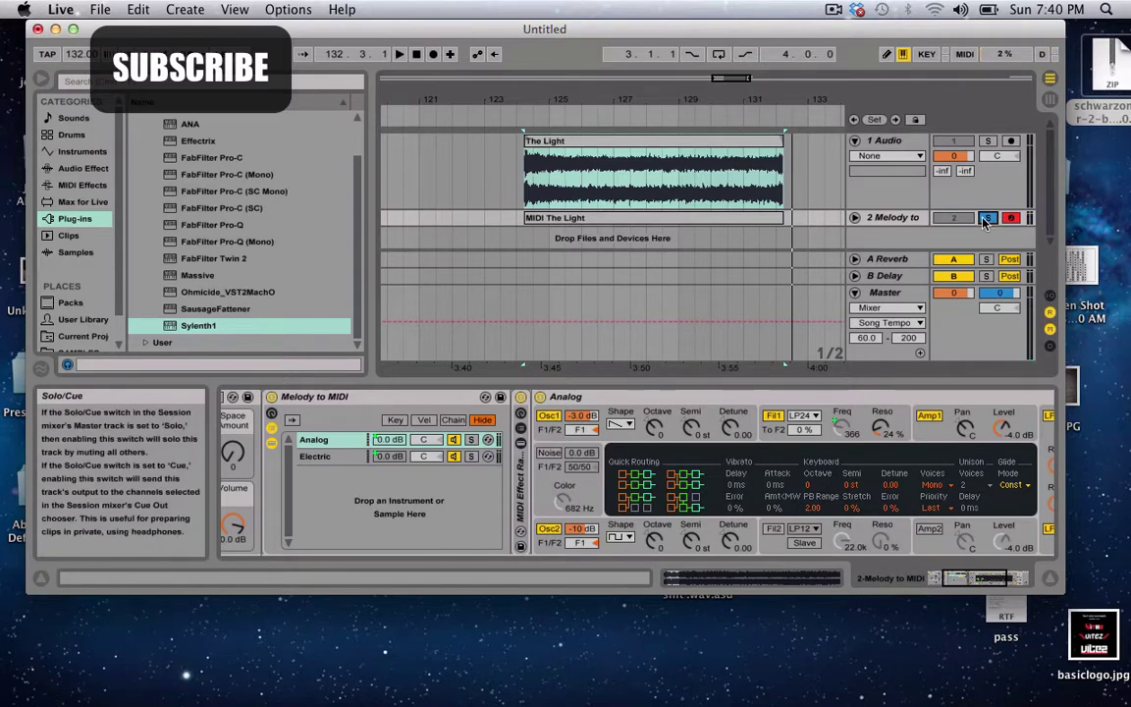
key(space)
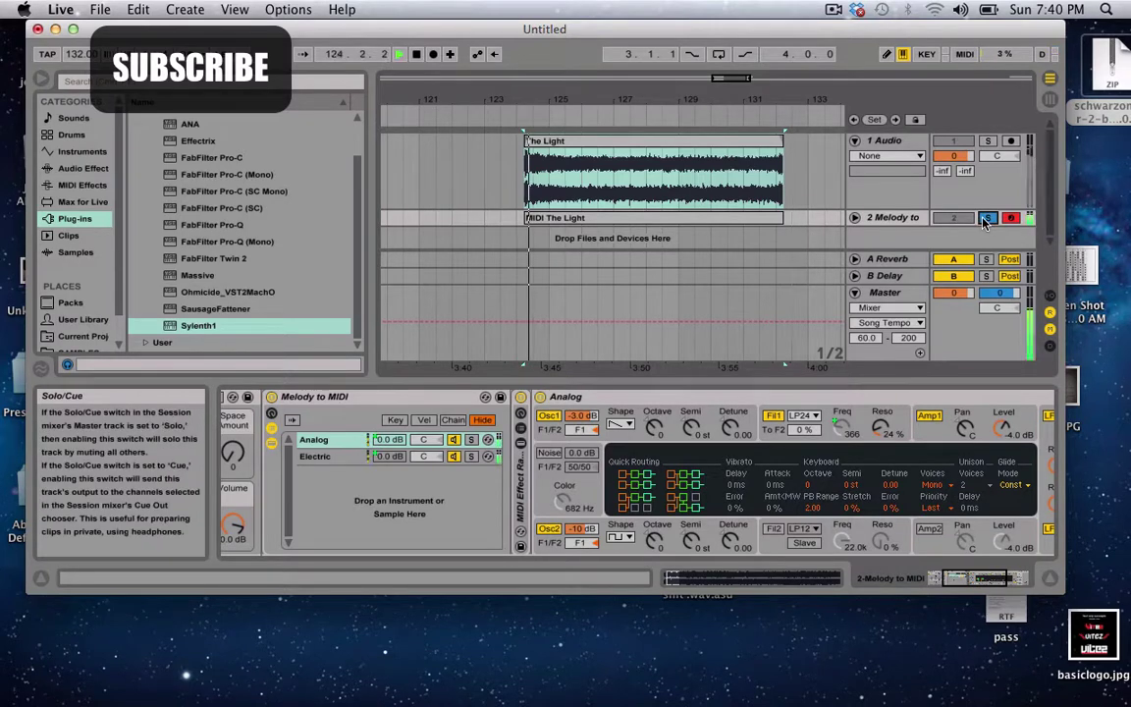
Expand the melody track to show its notes and select the MIDI The Light clip
click(854, 217)
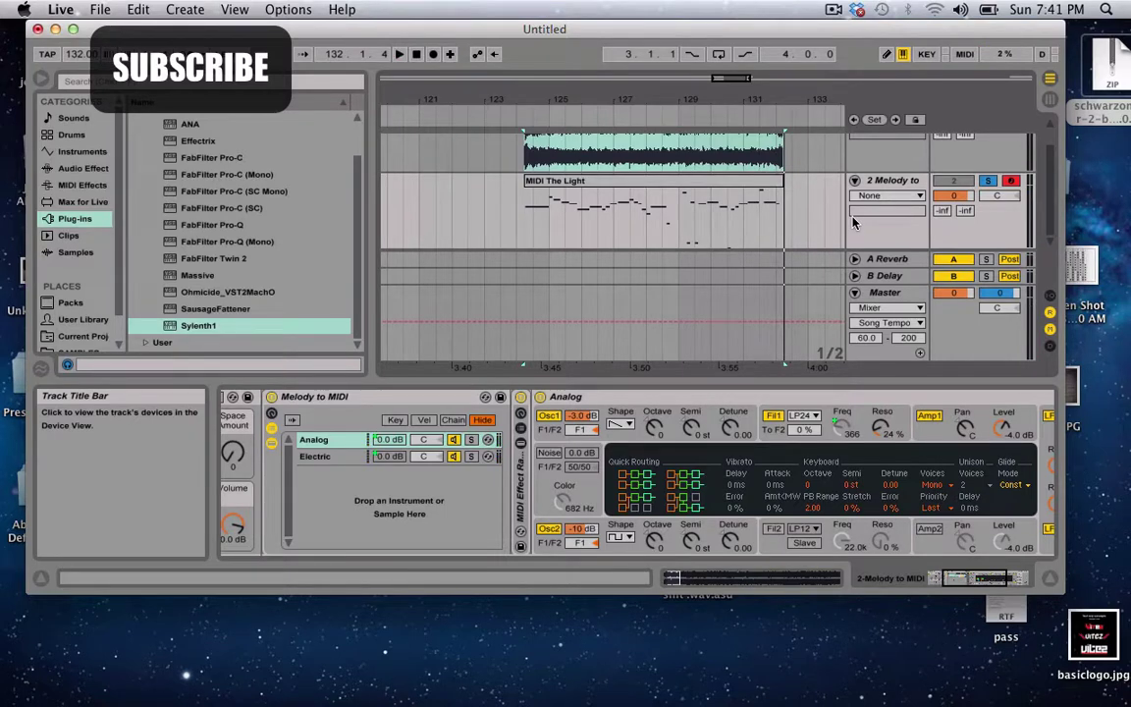
click(891, 183)
click(638, 212)
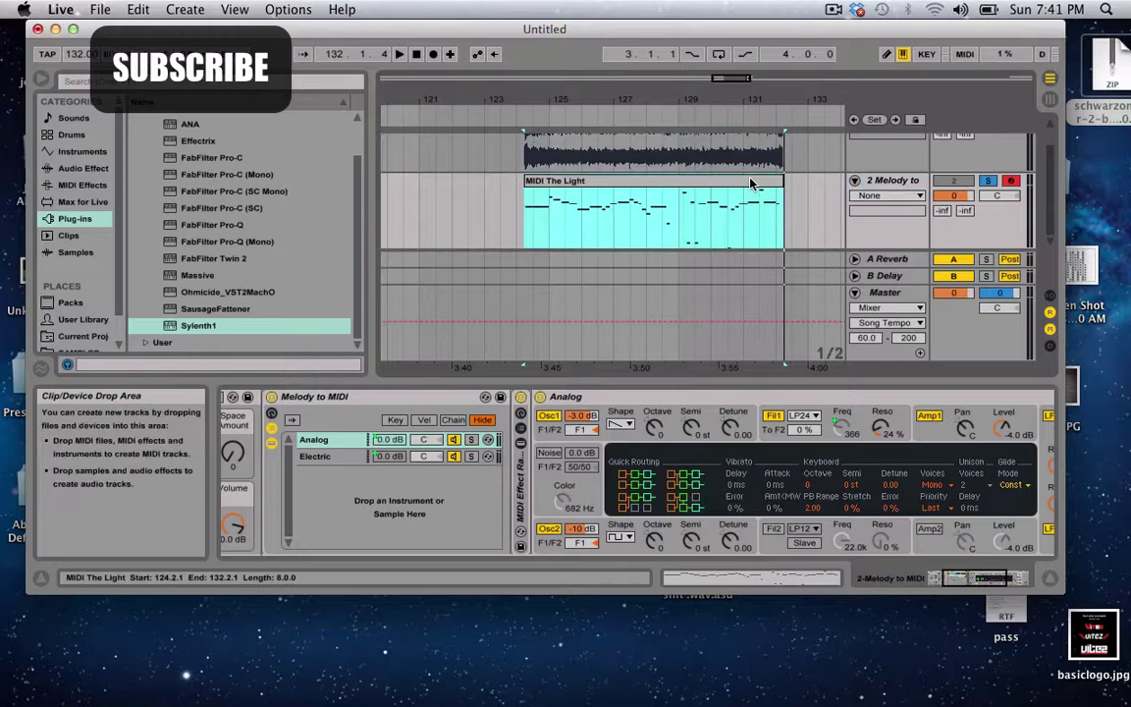
Load Sylenth1 onto the melody track and reset it to its initial preset
drag(176, 330, 332, 416)
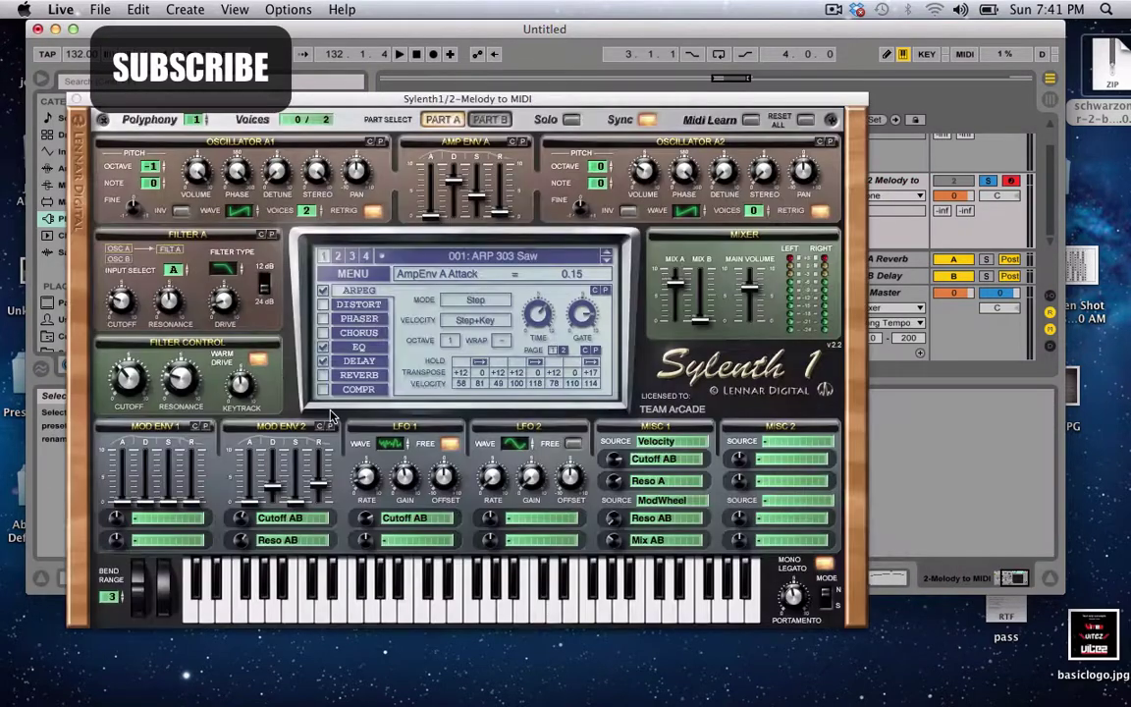
click(354, 275)
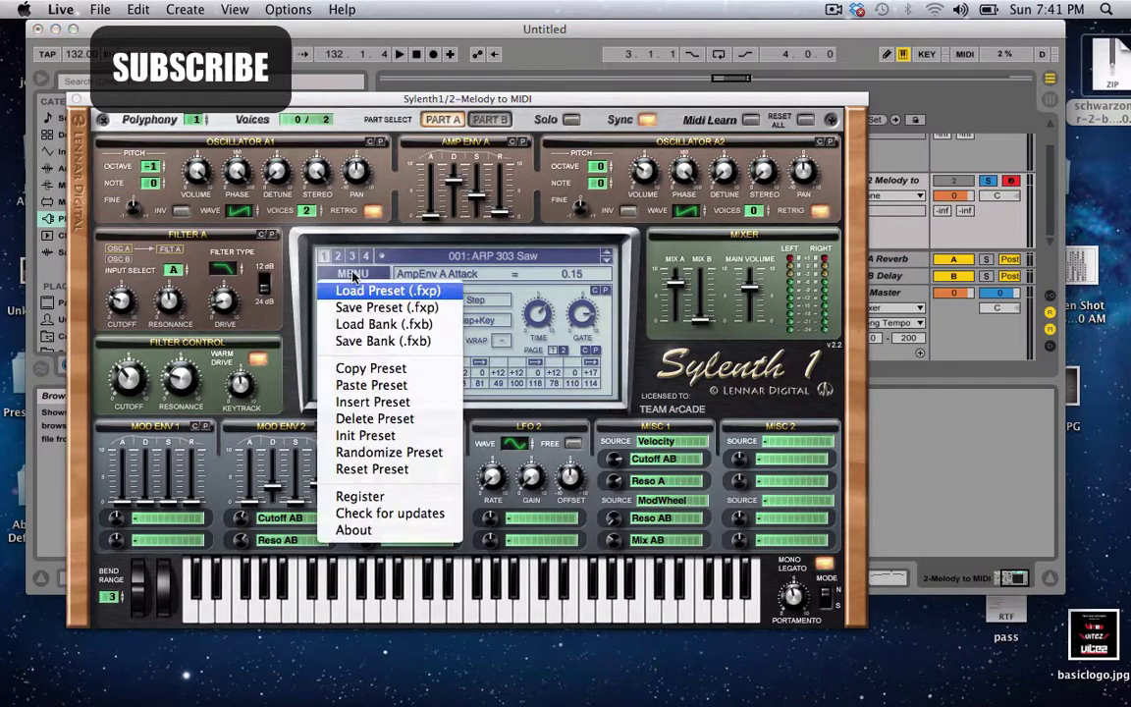
click(353, 275)
click(352, 277)
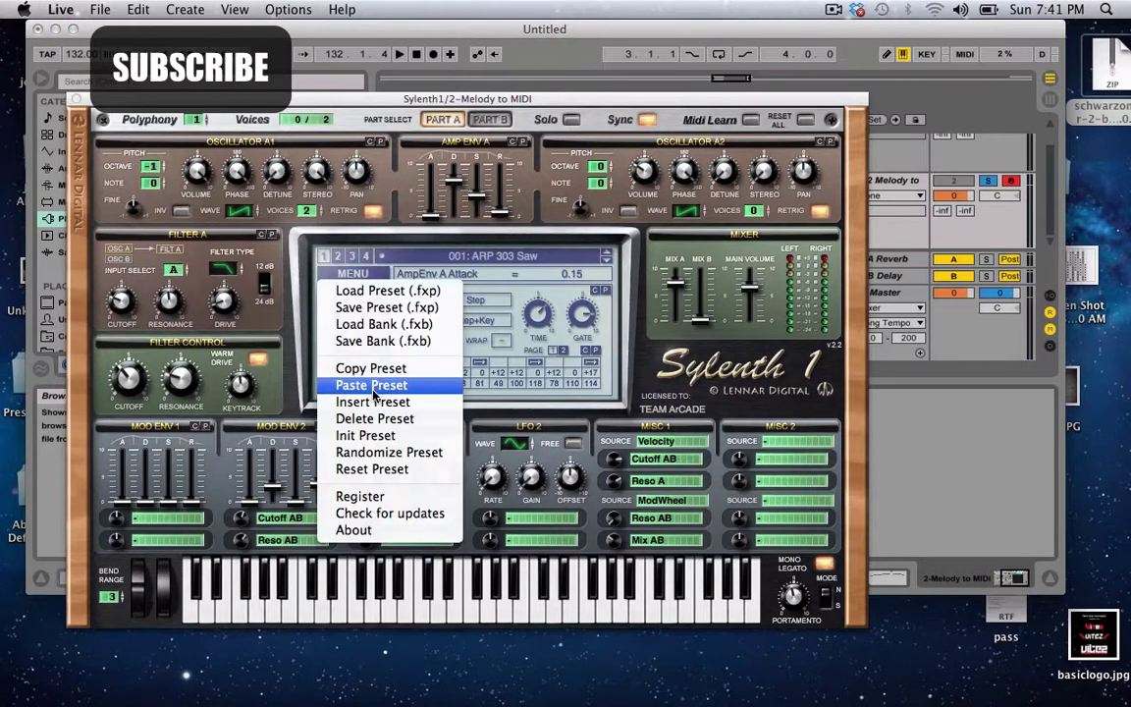
click(373, 444)
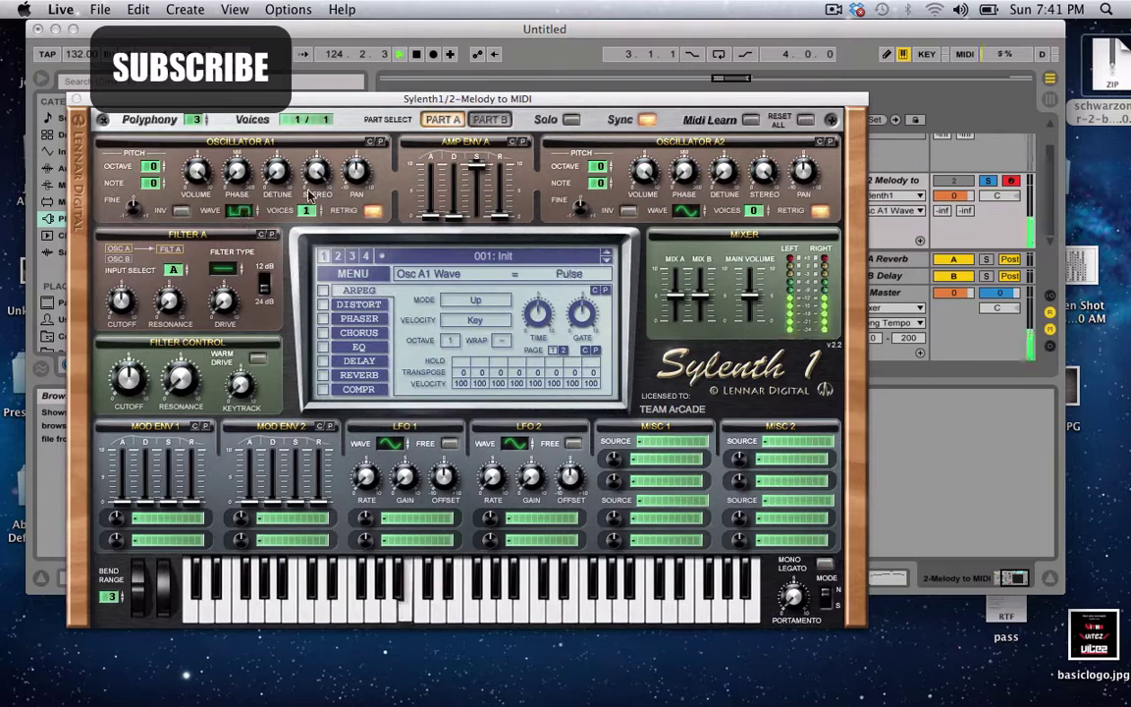
Enable Sylenth1's delay and reverb, set delay mix to 31.90%, and close the synth
click(324, 362)
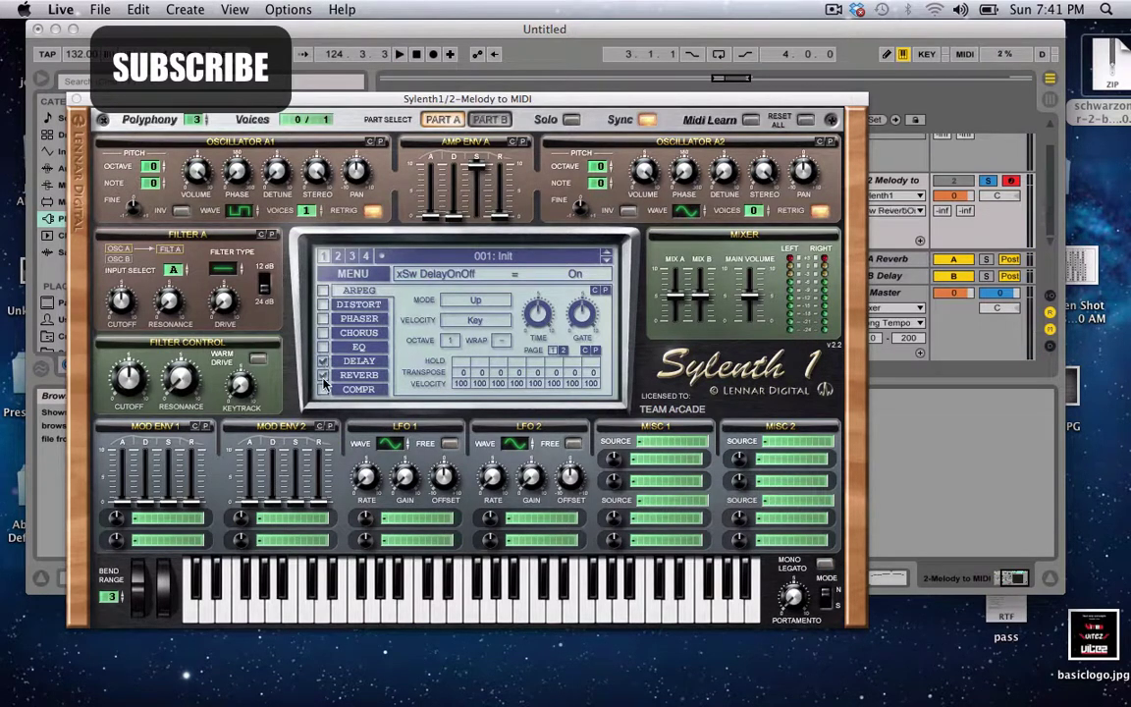
click(324, 375)
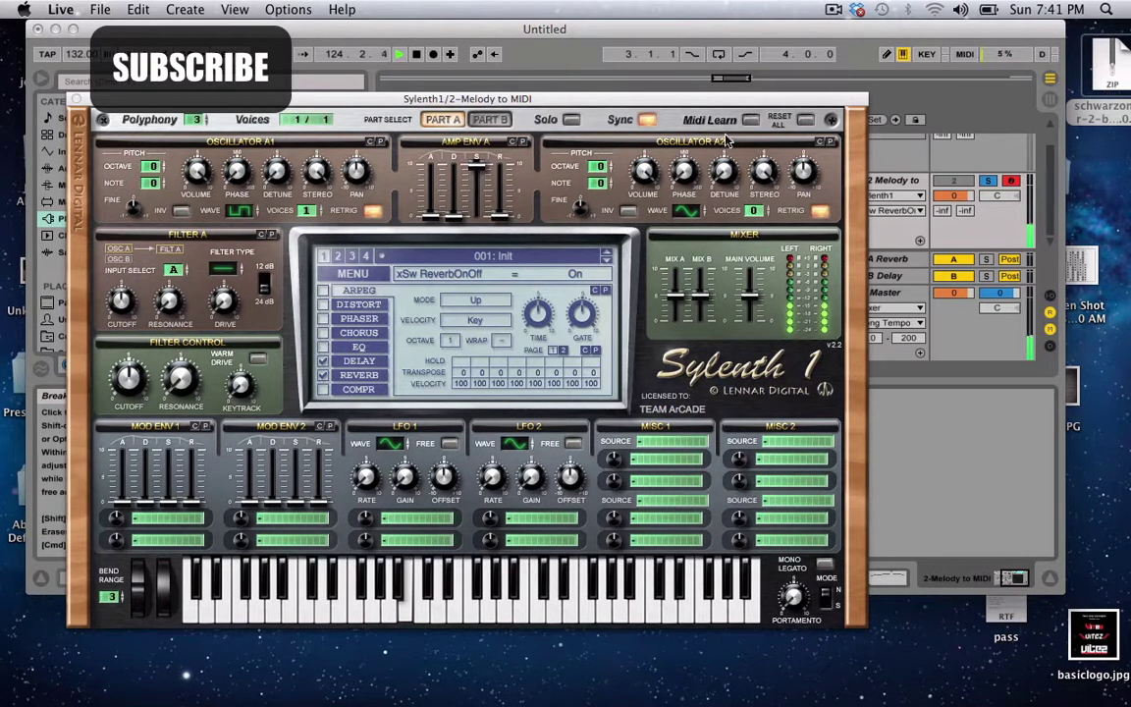
click(359, 360)
click(590, 366)
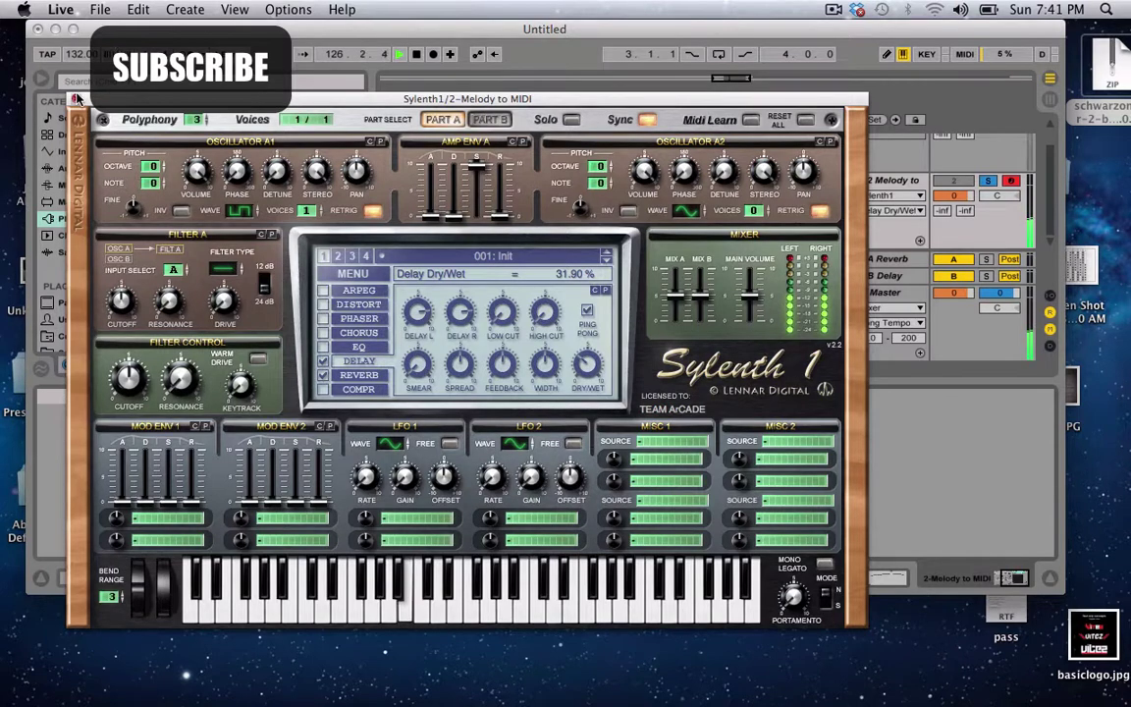
key(super+alt+p)
Select all notes in MIDI The Light, make them legato, and play it through Sylenth1
double_click(585, 180)
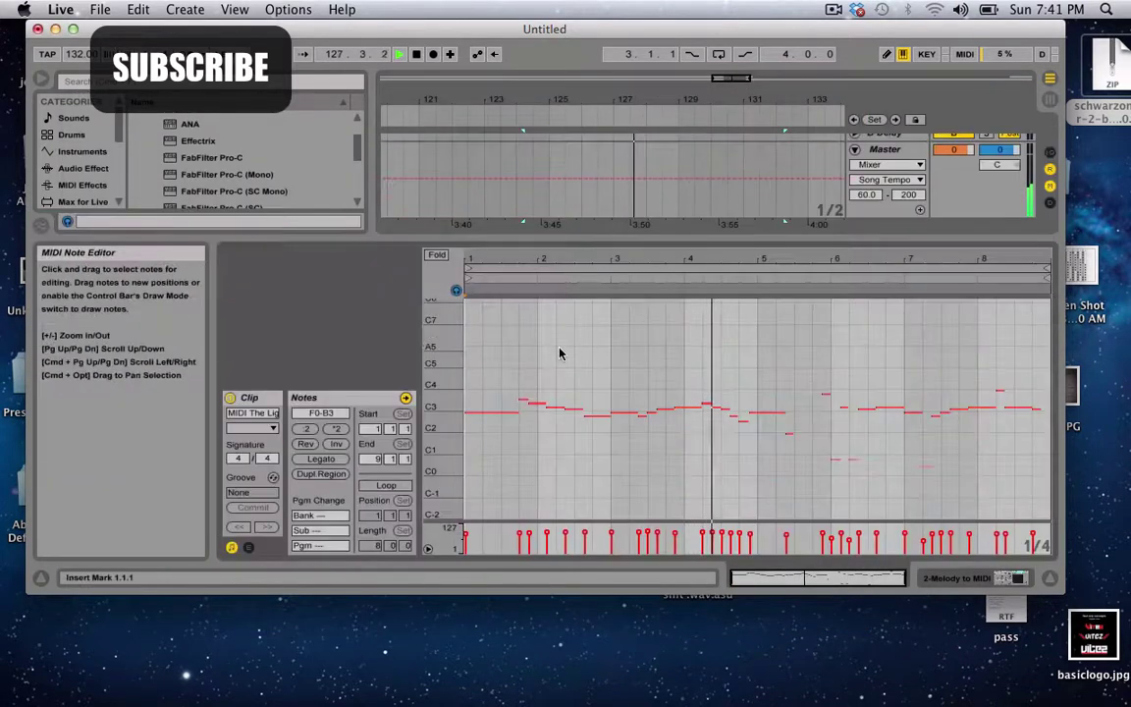
key(super+a)
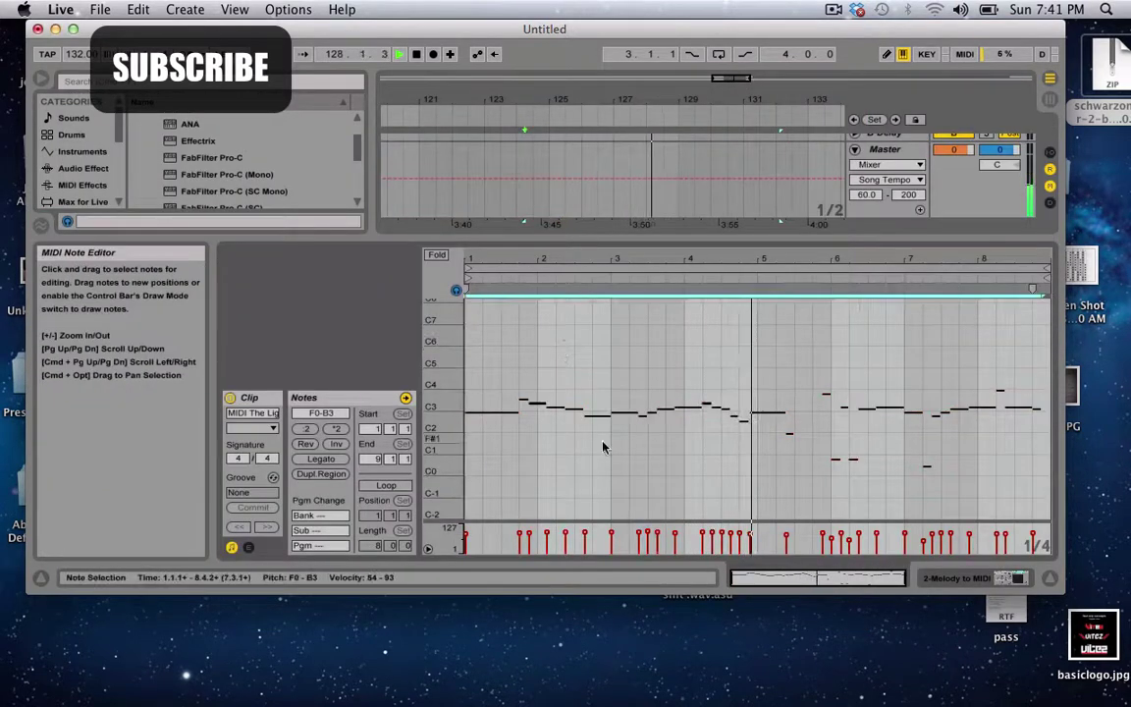
click(330, 461)
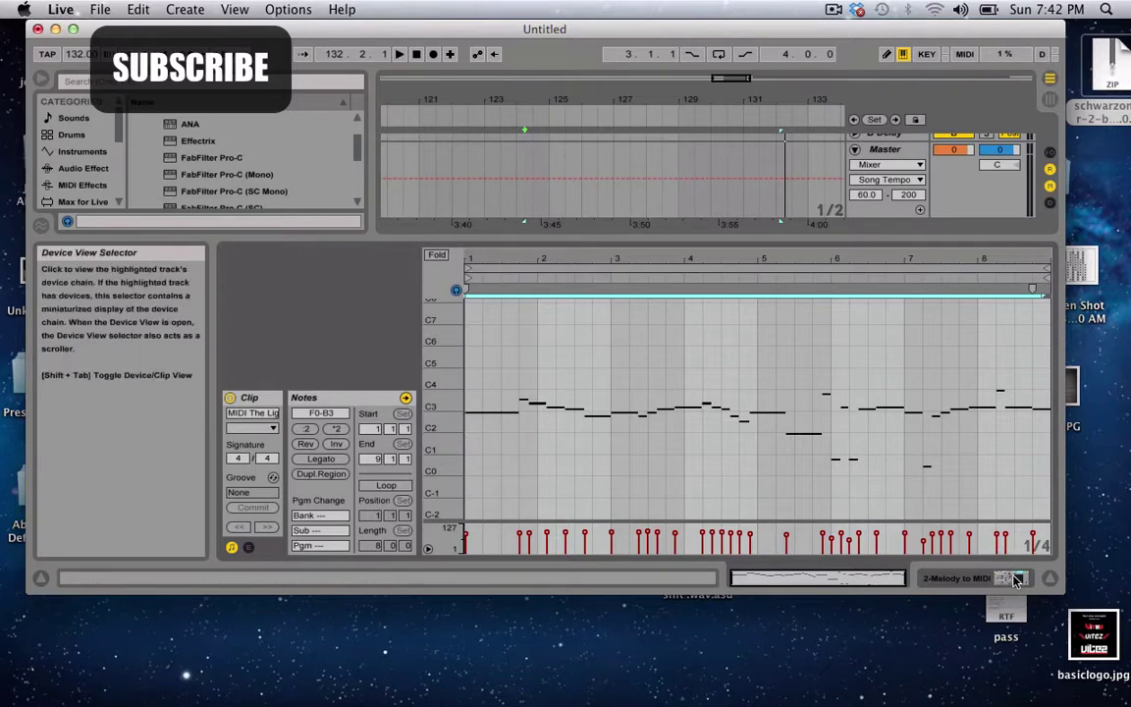
key(space)
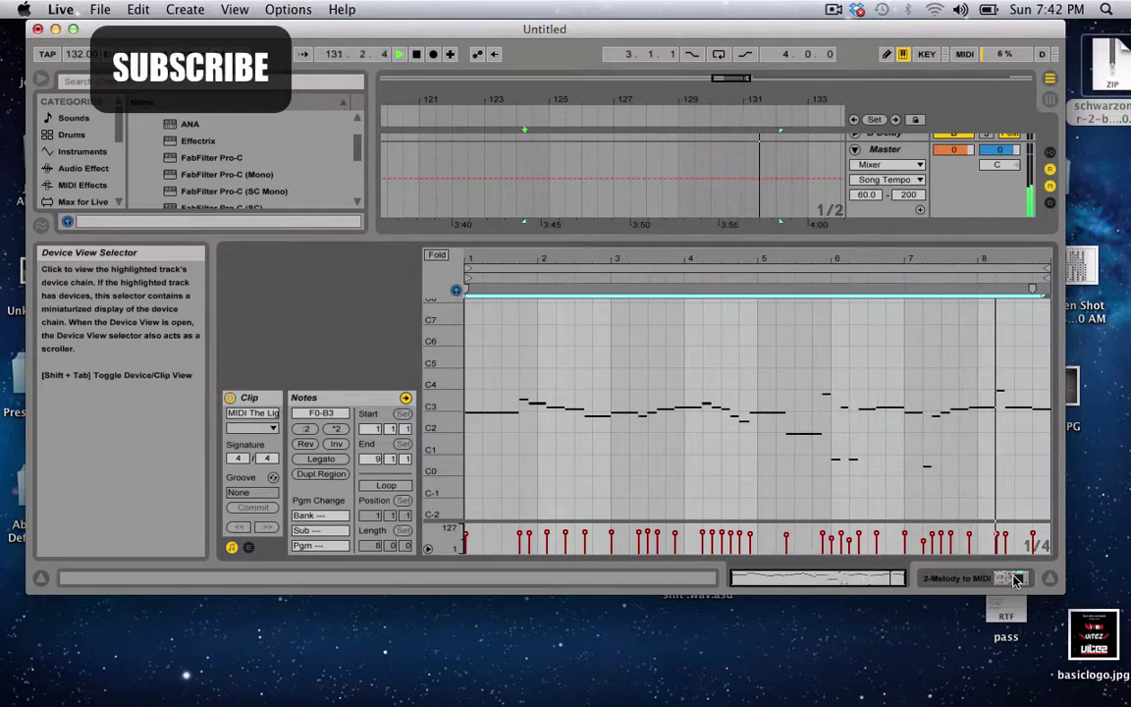
Show the melody track's device chain, then solo and play the original The Light audio track
click(1016, 580)
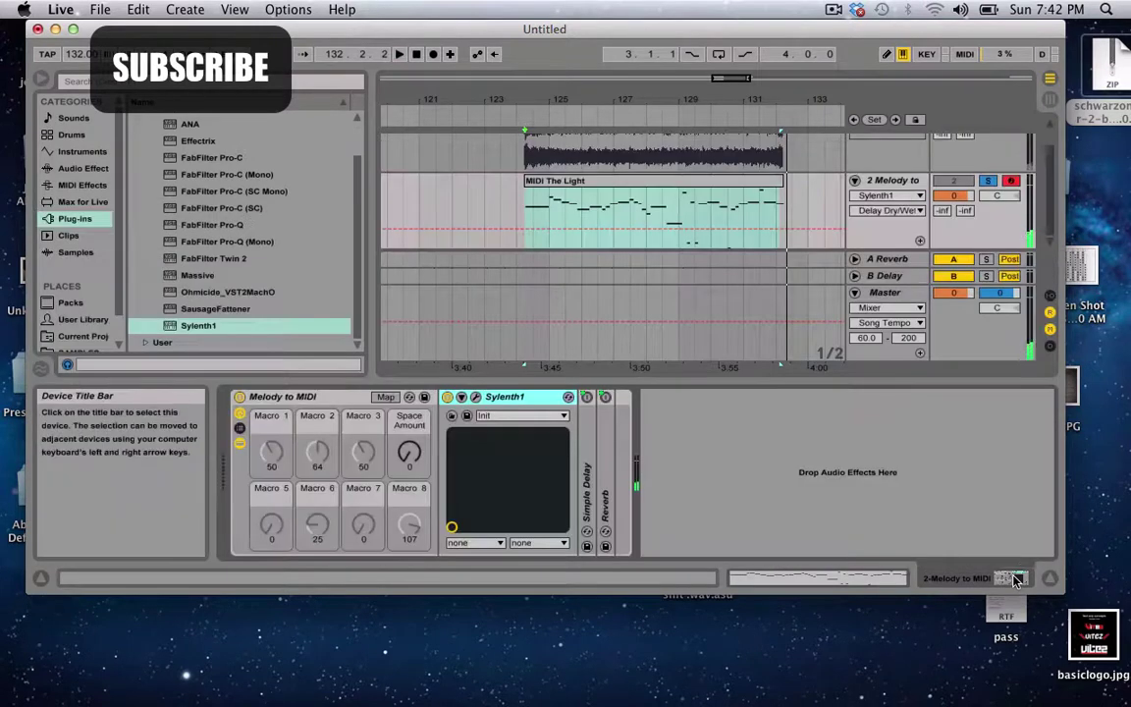
key(space)
click(988, 141)
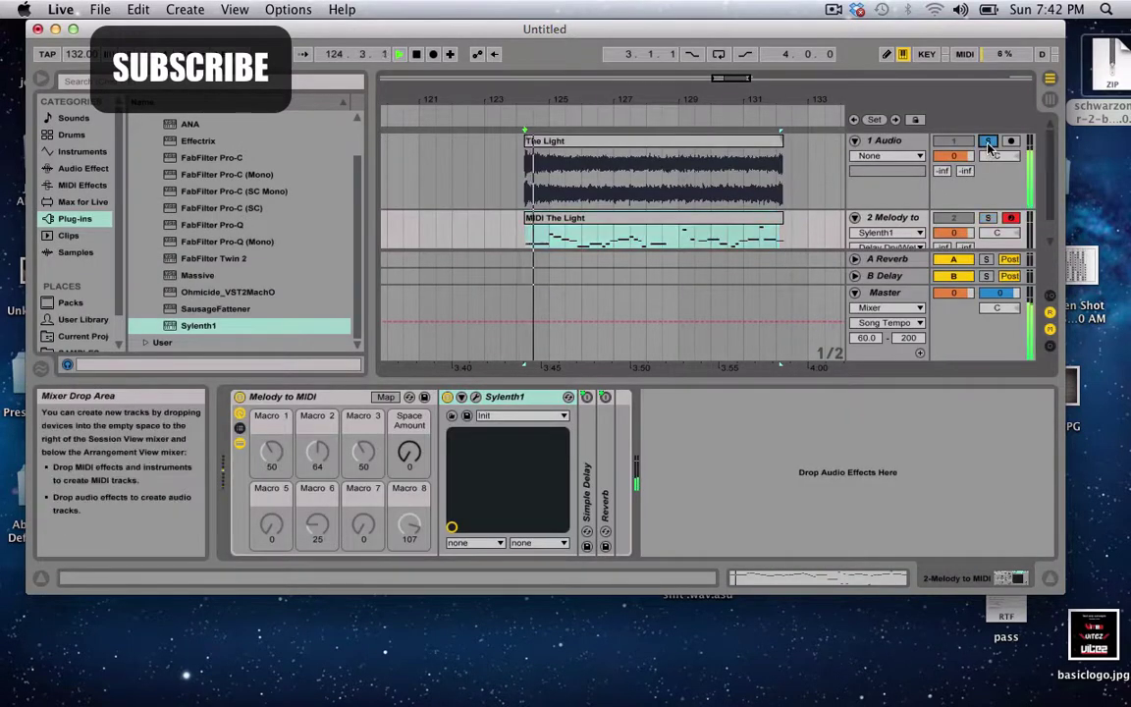
key(XF86AudioRaiseVolume)
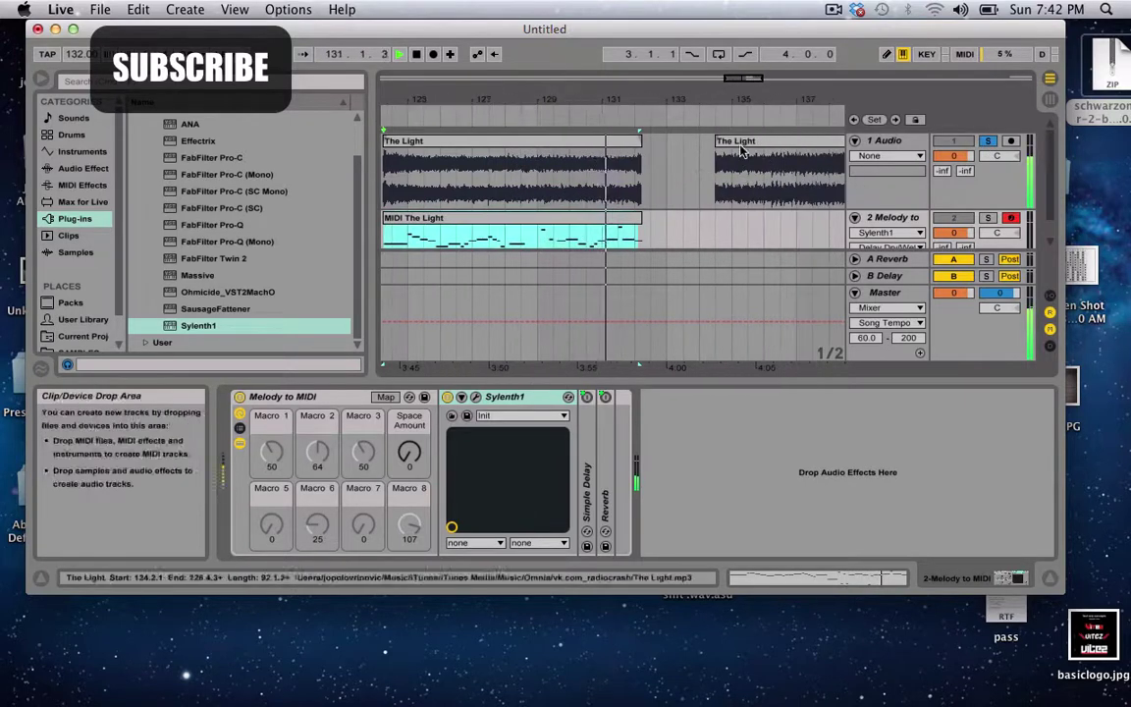
Drag the first The Light clip's end out to bar 141, then back to 139.3
drag(642, 157, 820, 157)
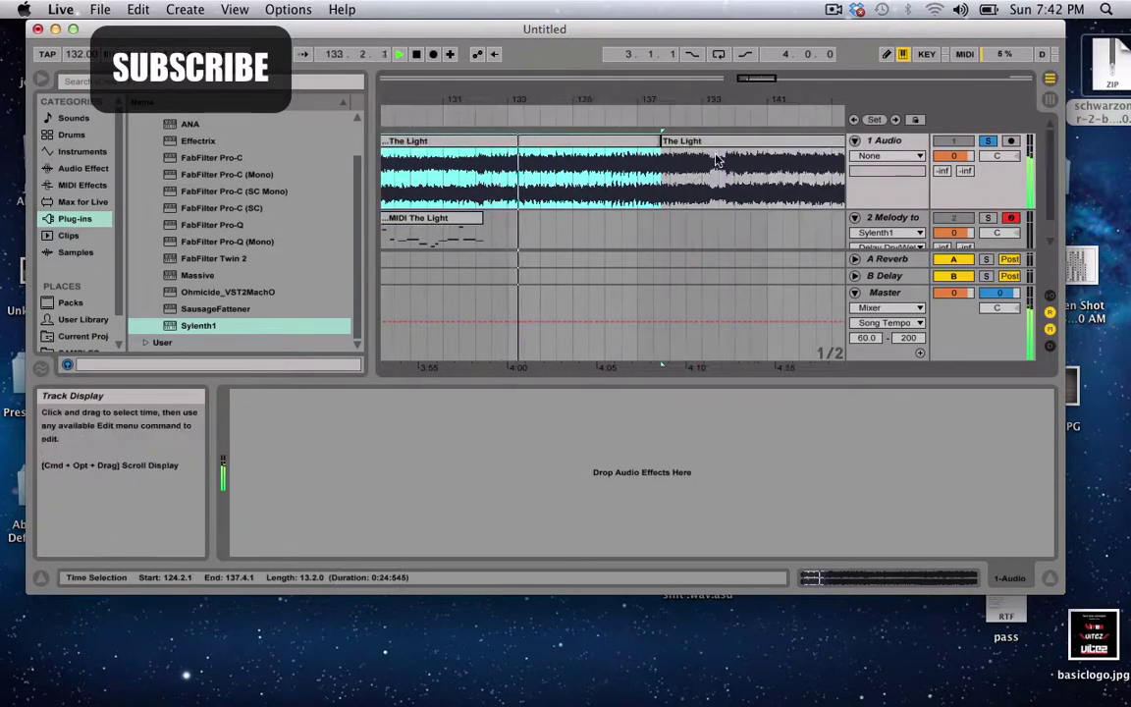
drag(662, 160, 784, 163)
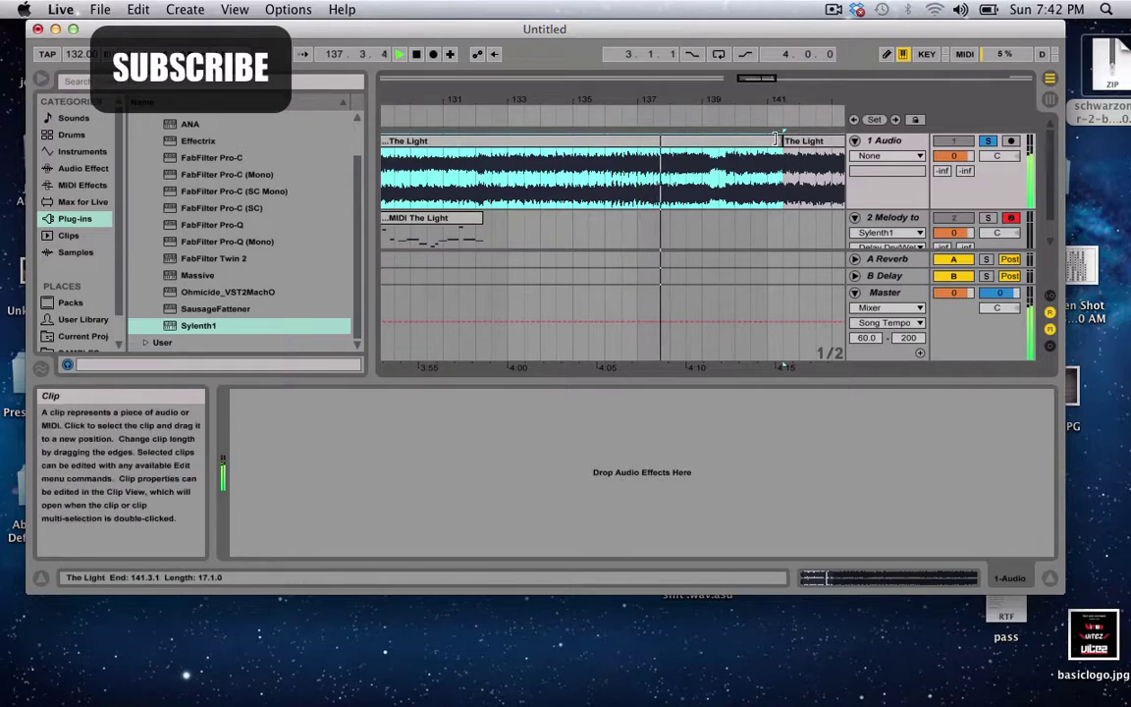
drag(777, 141, 729, 160)
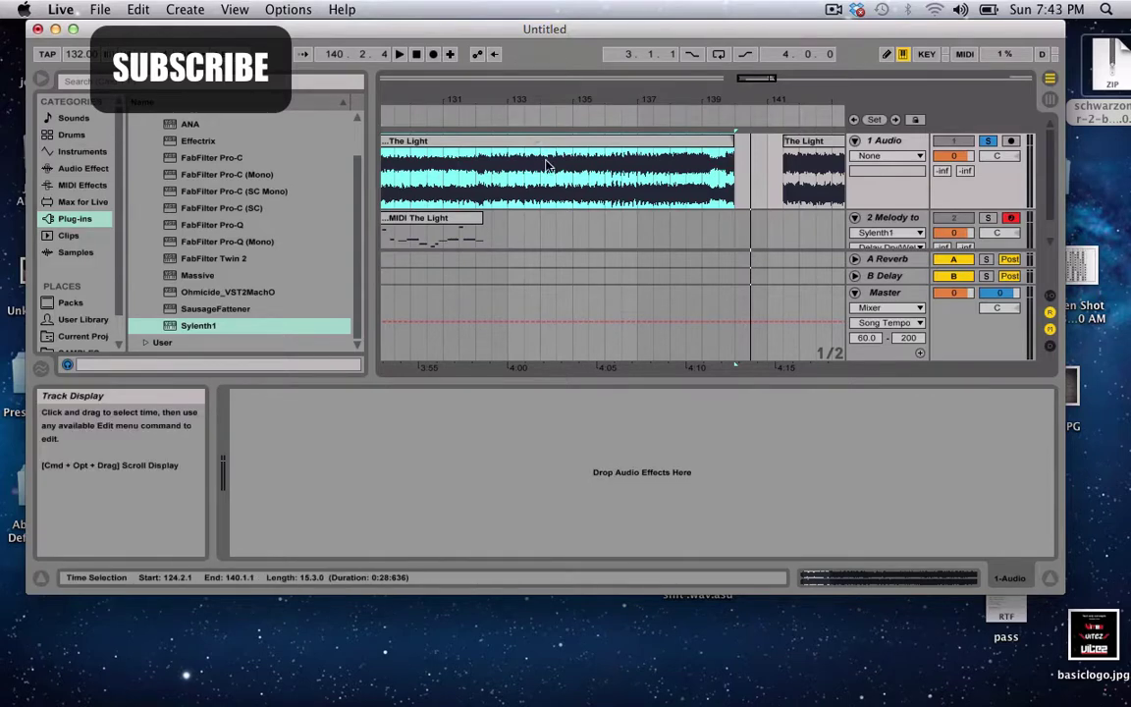
Zoom out to show both The Light clips, then open the ScreenFlow menu to pause
scroll(547, 164, left, 5)
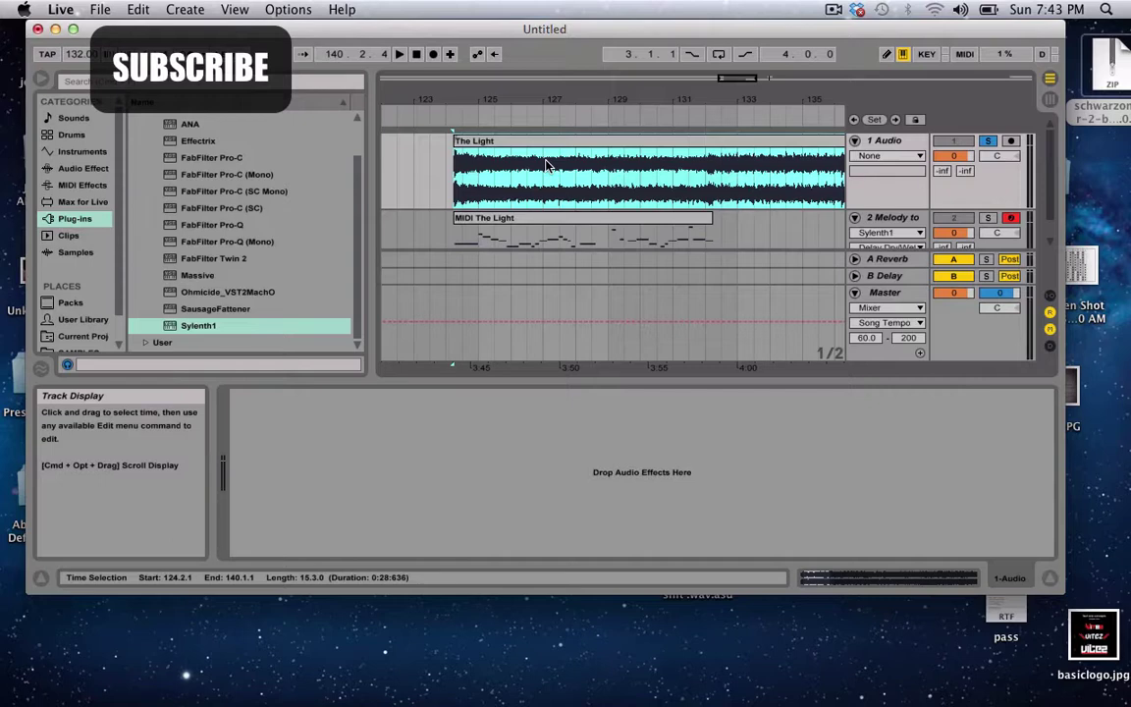
drag(548, 165, 810, 176)
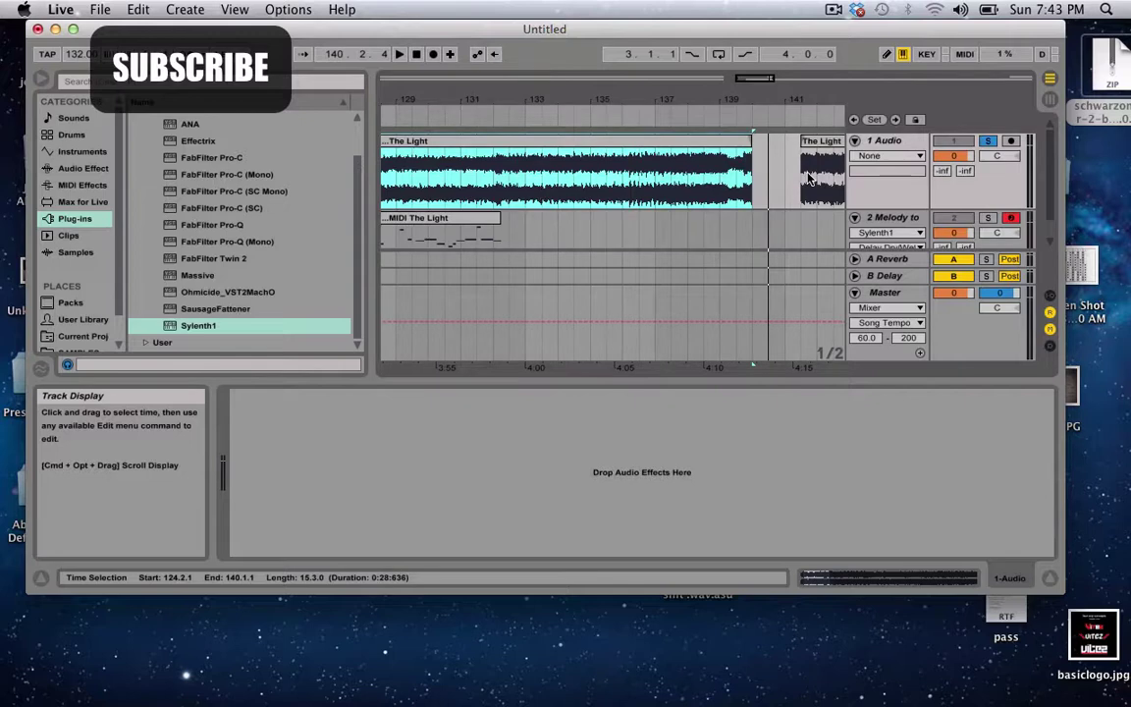
click(694, 96)
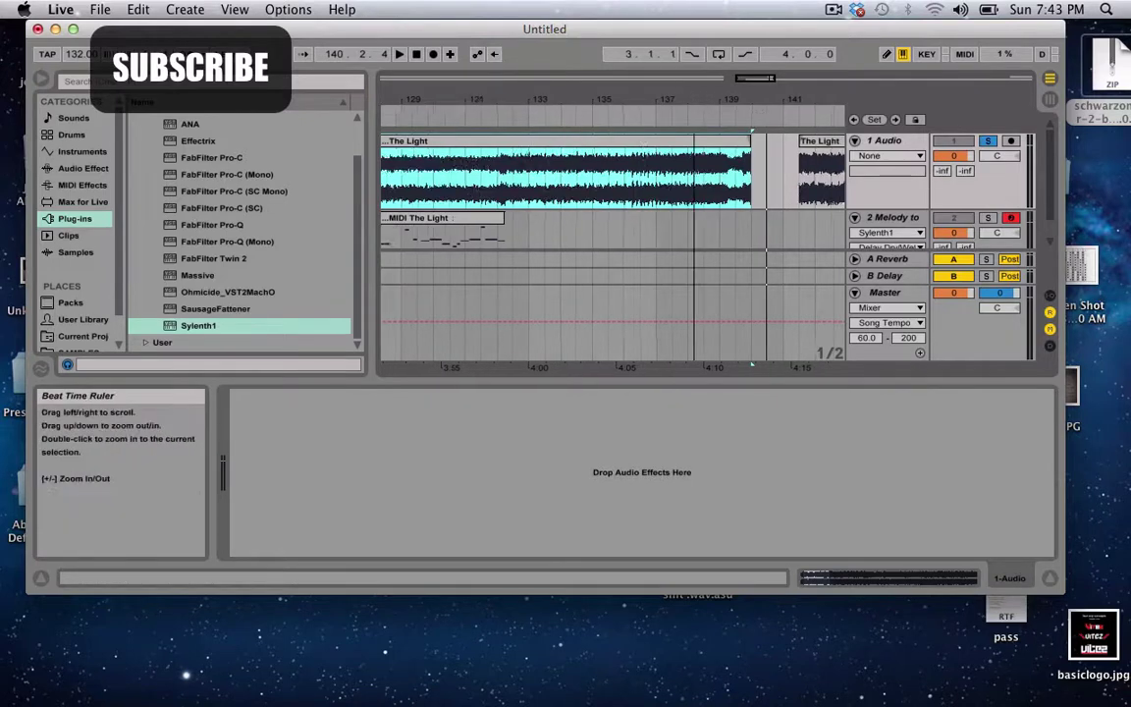
drag(694, 97, 696, 96)
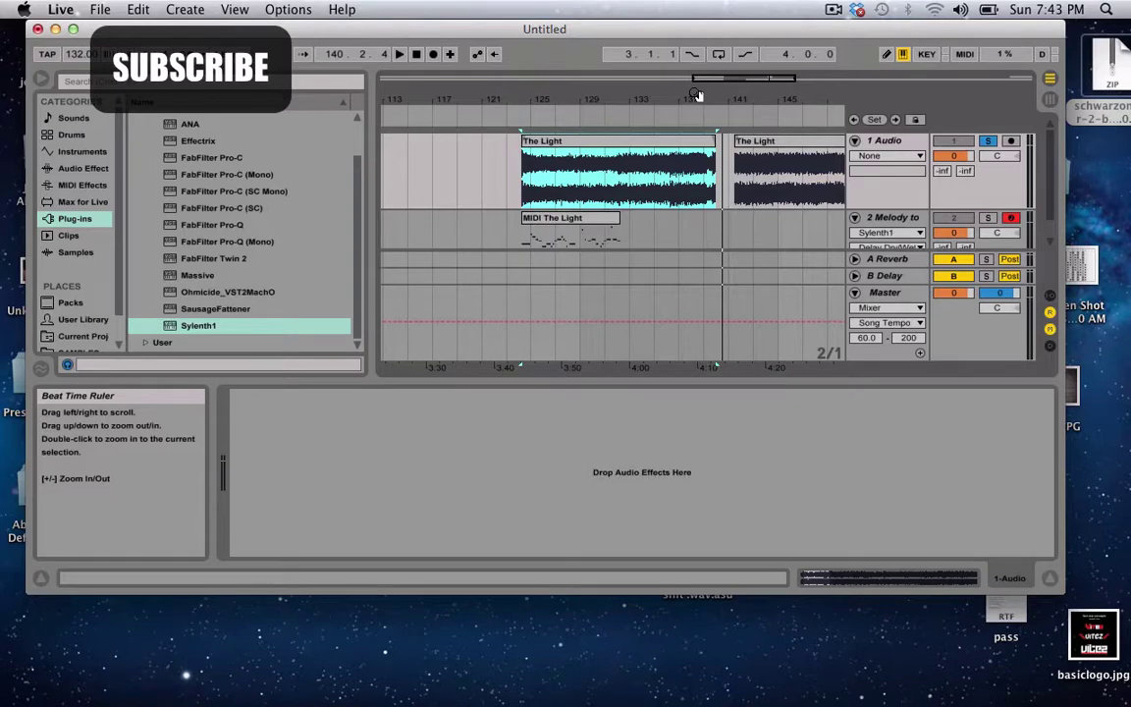
click(833, 9)
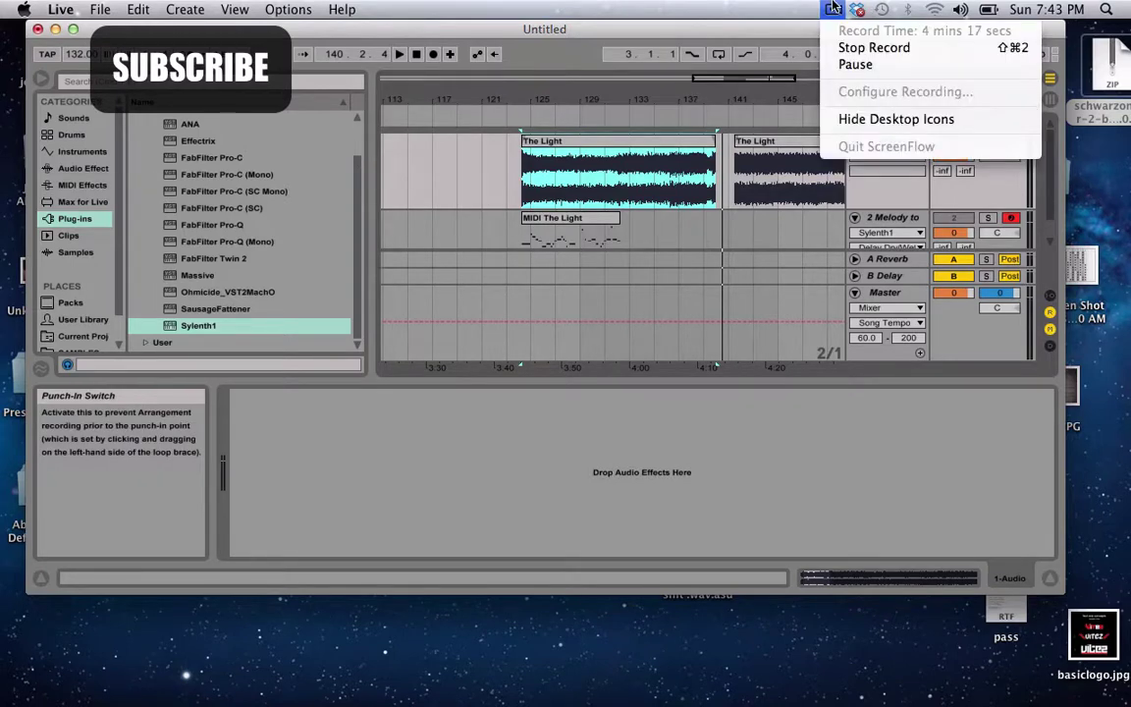